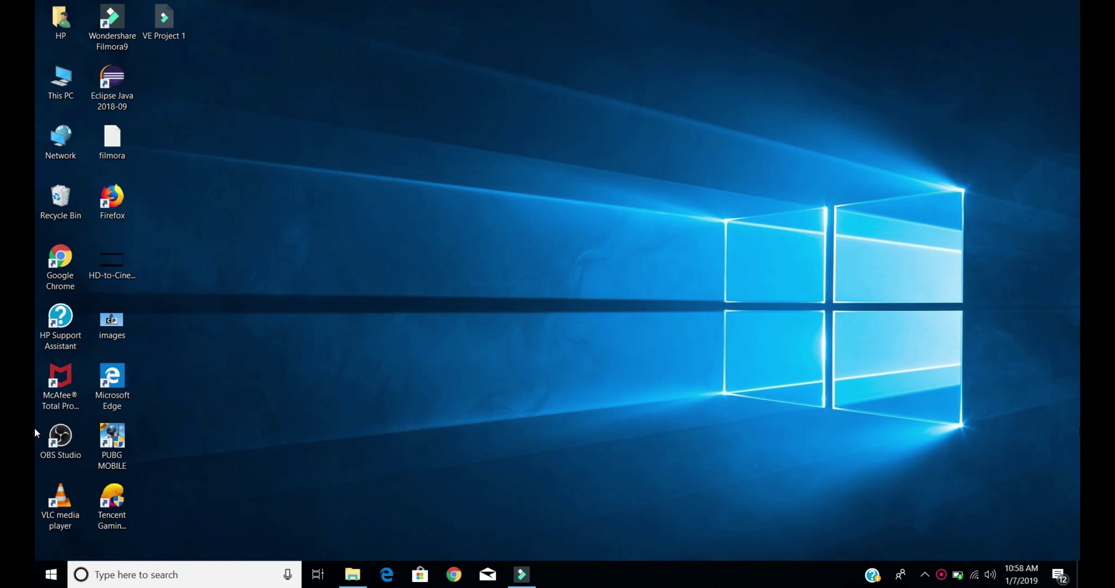
- Search for Filmora and start the free Filmora9 download from the official page
right_click(533, 113)
click(563, 147)
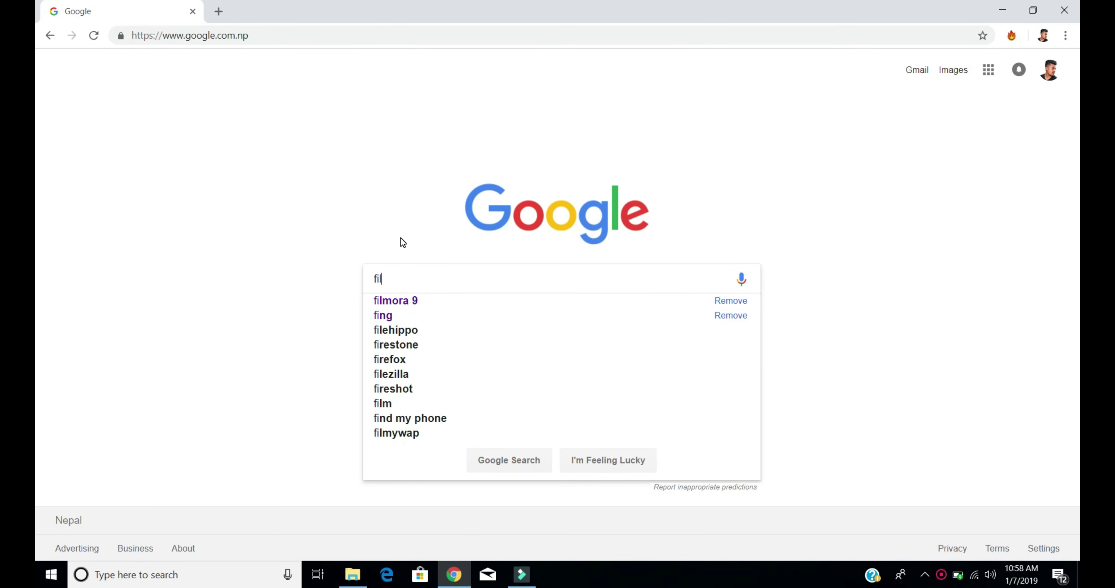
key(BackSpace)
text(ma)
key(Return)
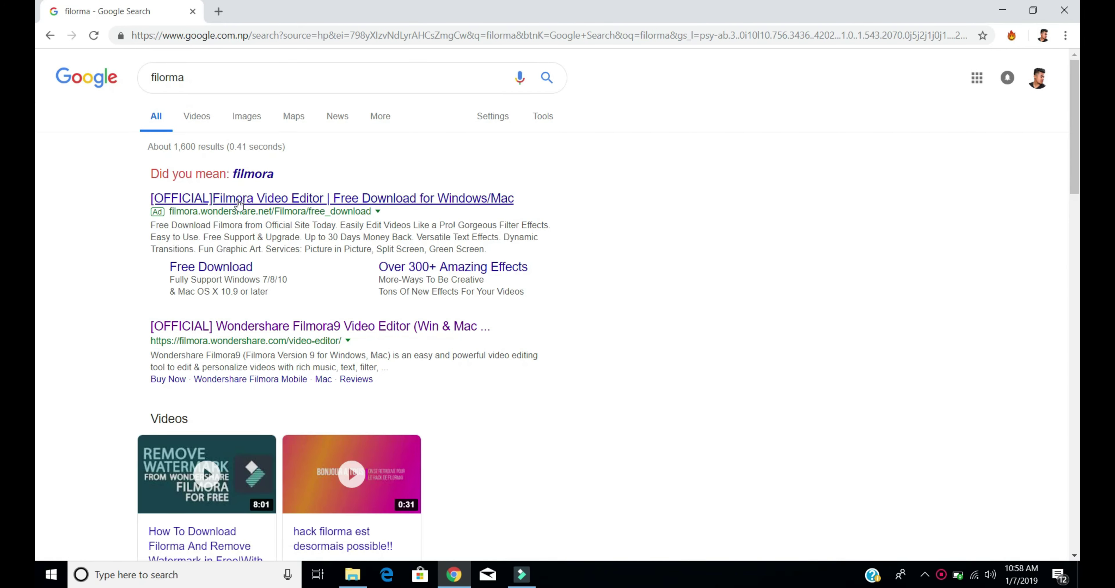
right_click(240, 199)
click(268, 323)
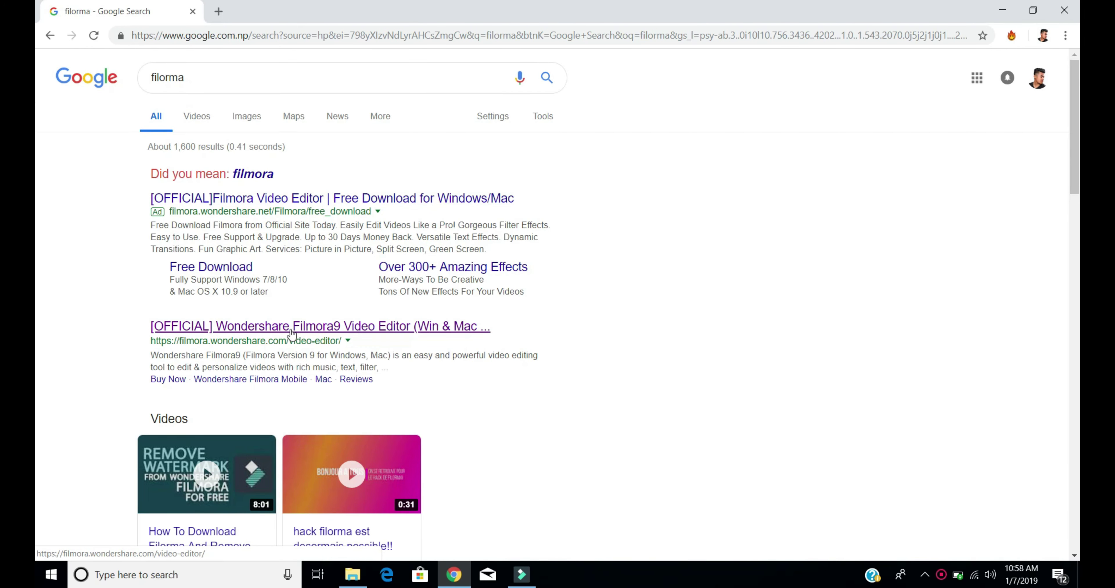
click(303, 326)
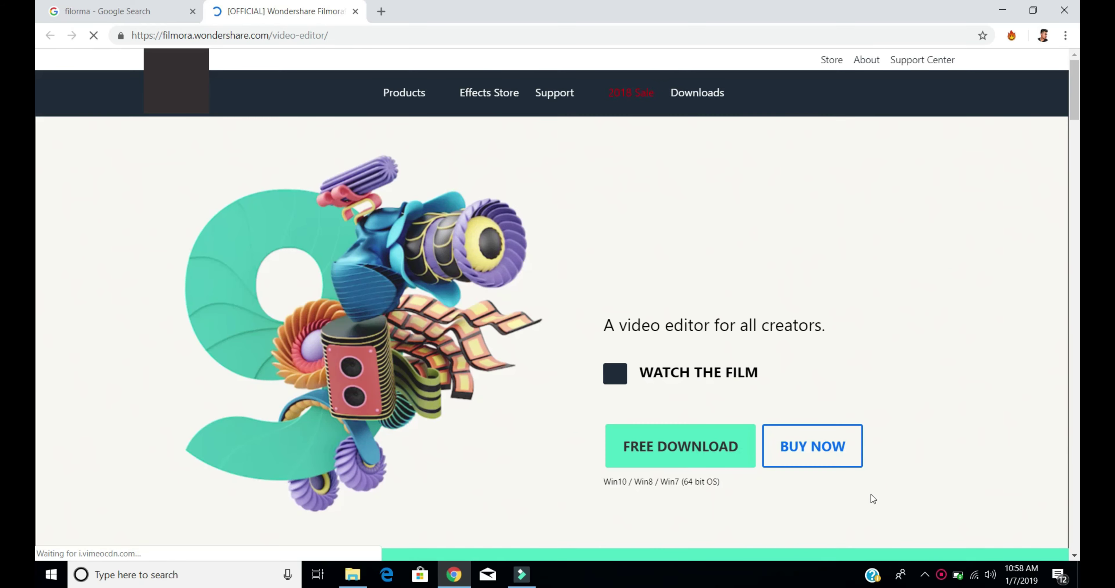
click(695, 461)
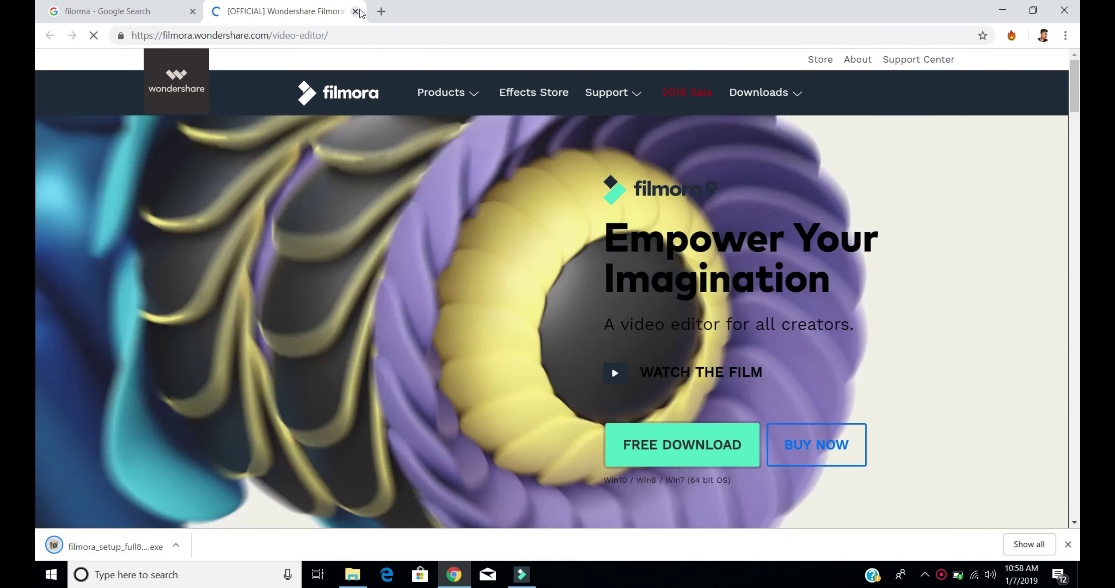
- Close the Filmora website and look over the filmora notes text file on the desktop
click(356, 12)
click(1003, 10)
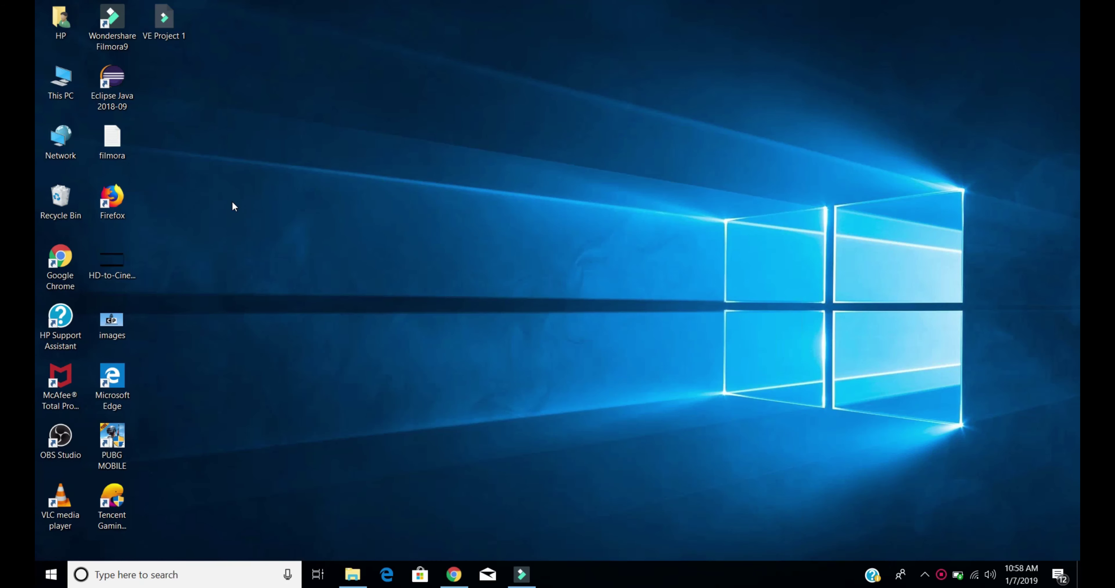
right_click(235, 158)
click(319, 200)
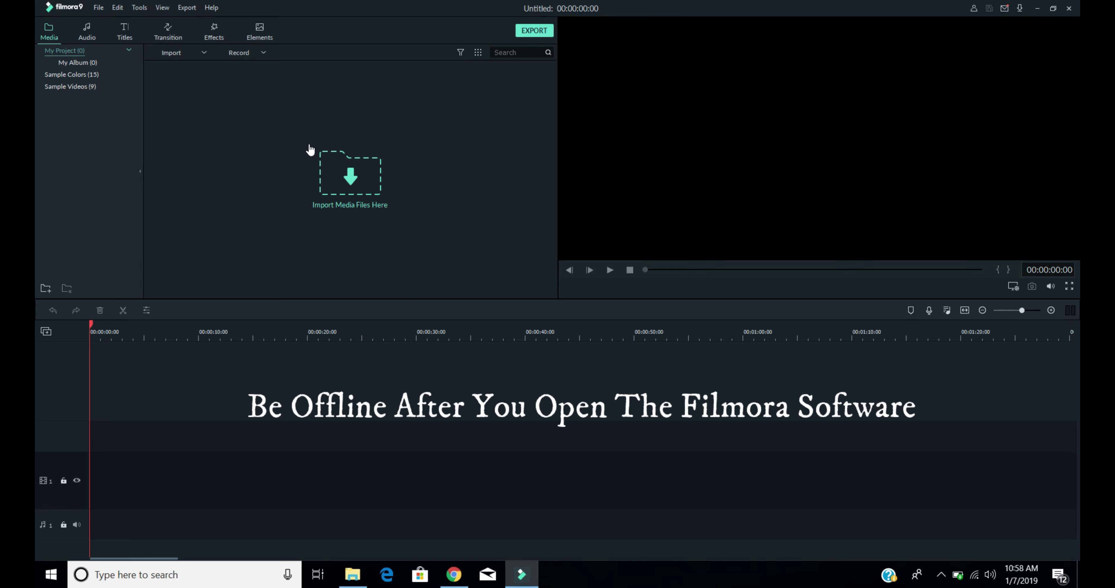
click(1039, 8)
double_click(112, 143)
drag(398, 407, 193, 64)
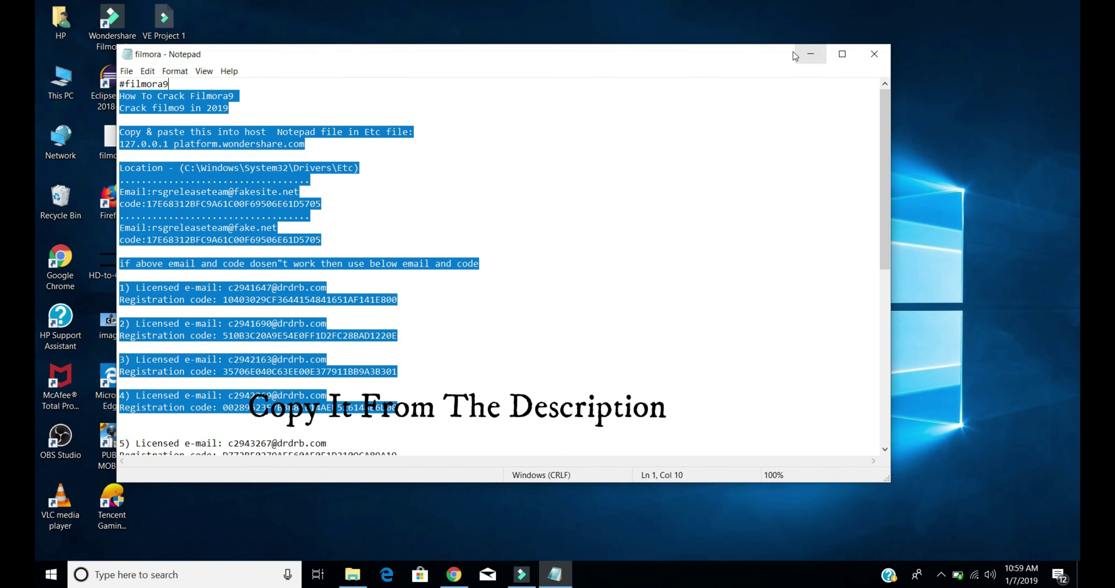
double_click(753, 58)
click(852, 142)
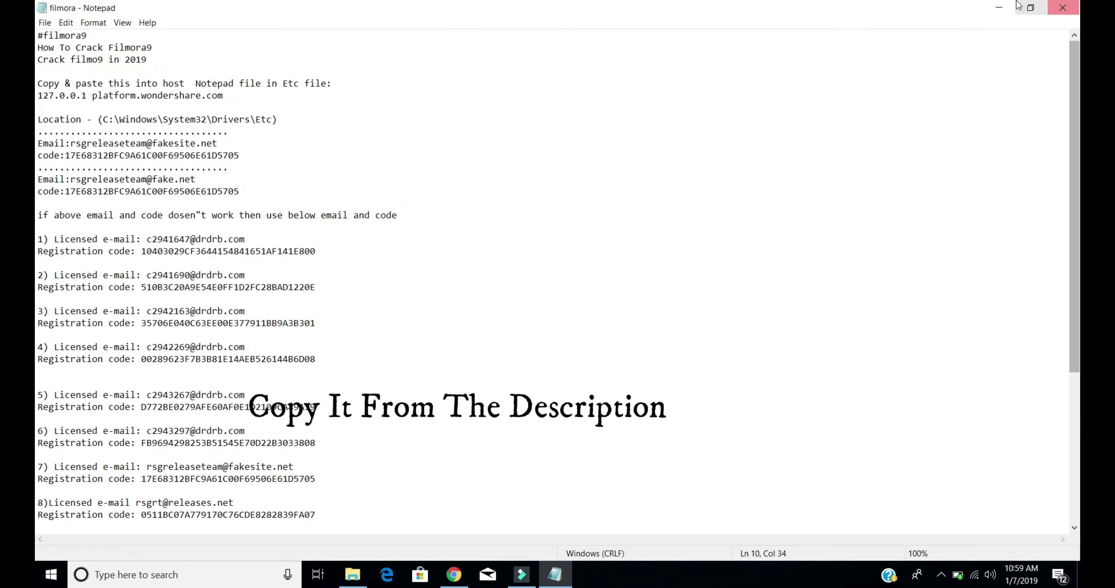
click(999, 8)
right_click(630, 103)
click(650, 146)
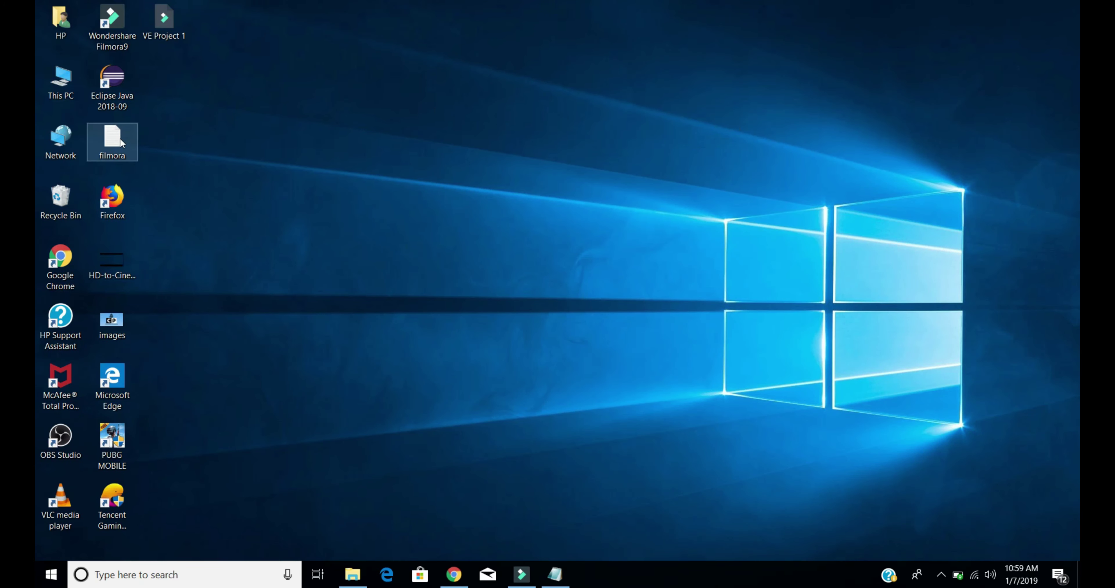
- Copy the line '127.0.0.1 platform.wondershare.com' from the filmora notes file
double_click(114, 142)
double_click(392, 62)
drag(241, 100, 40, 98)
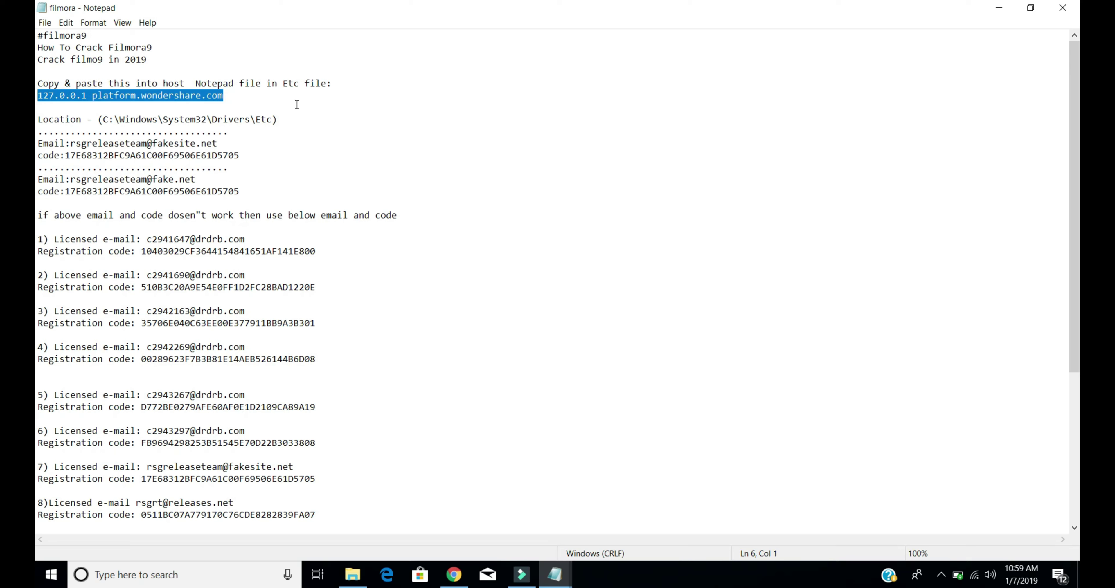
right_click(162, 96)
click(210, 128)
click(1062, 7)
right_click(340, 166)
click(402, 204)
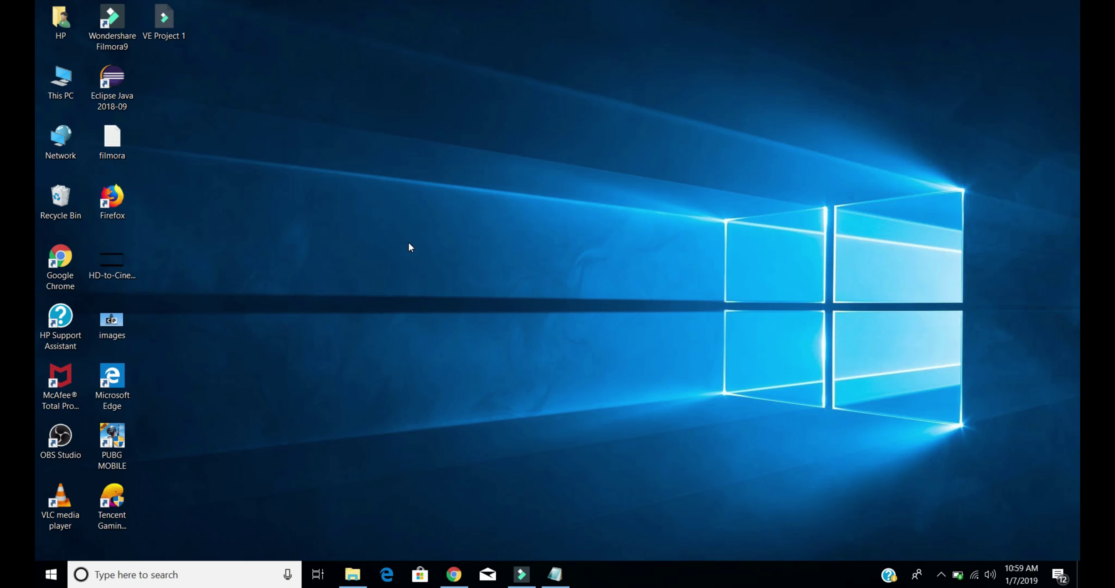
right_click(270, 178)
click(322, 217)
- Browse from This PC into the C:\Windows\System32 folder
double_click(79, 85)
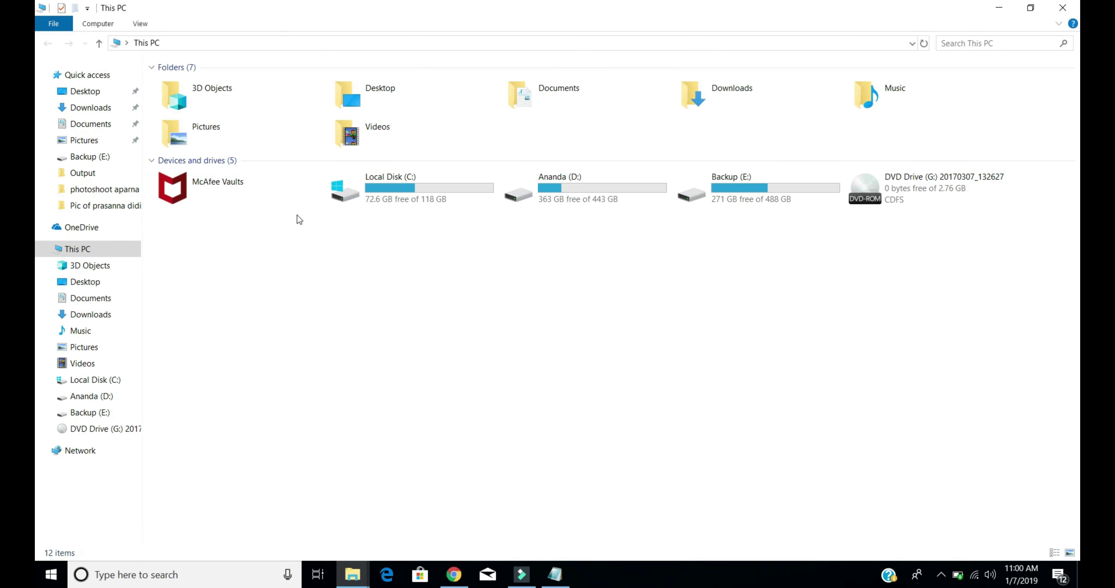
double_click(388, 192)
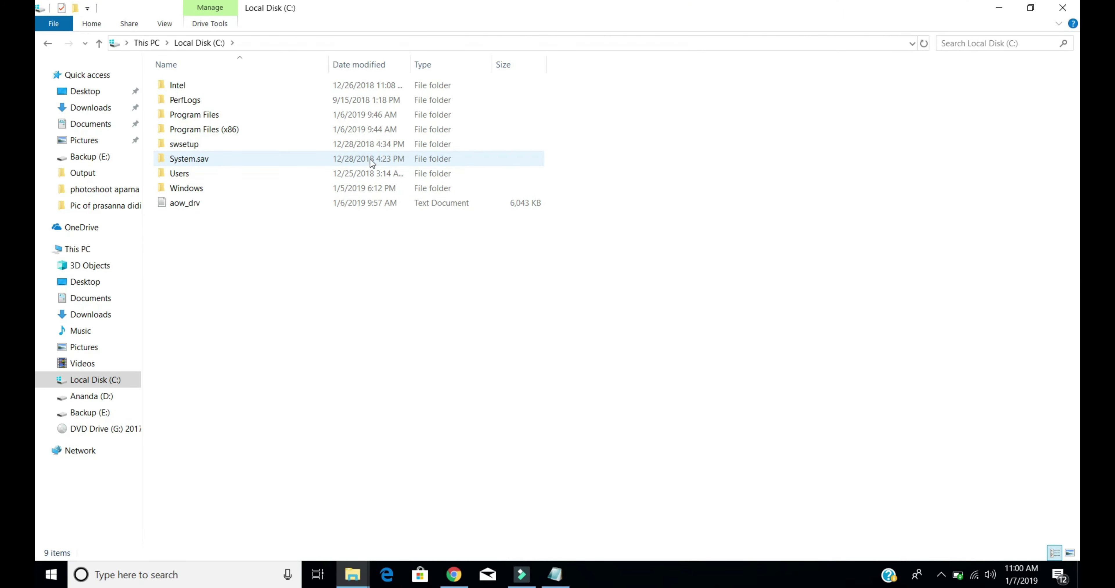
click(225, 189)
double_click(224, 186)
click(225, 186)
scroll(306, 253, down, 2)
scroll(306, 252, up, 2)
key(s)
key(s)
key(s)
key(s)
key(s)
key(s)
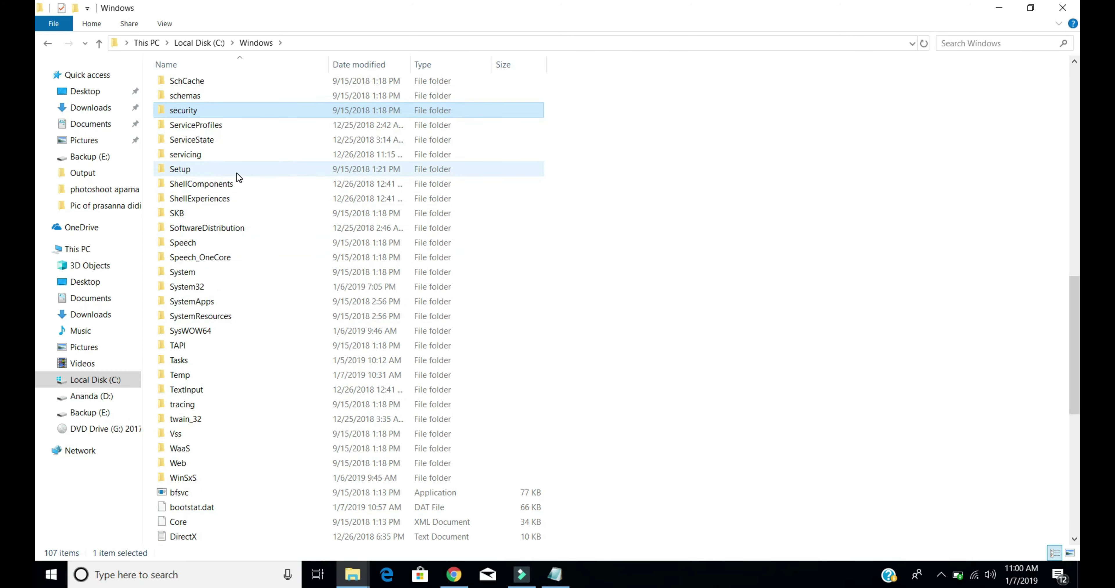
key(s)
key(s)
key(s)
key(s)
key(s)
key(s)
key(s)
key(s)
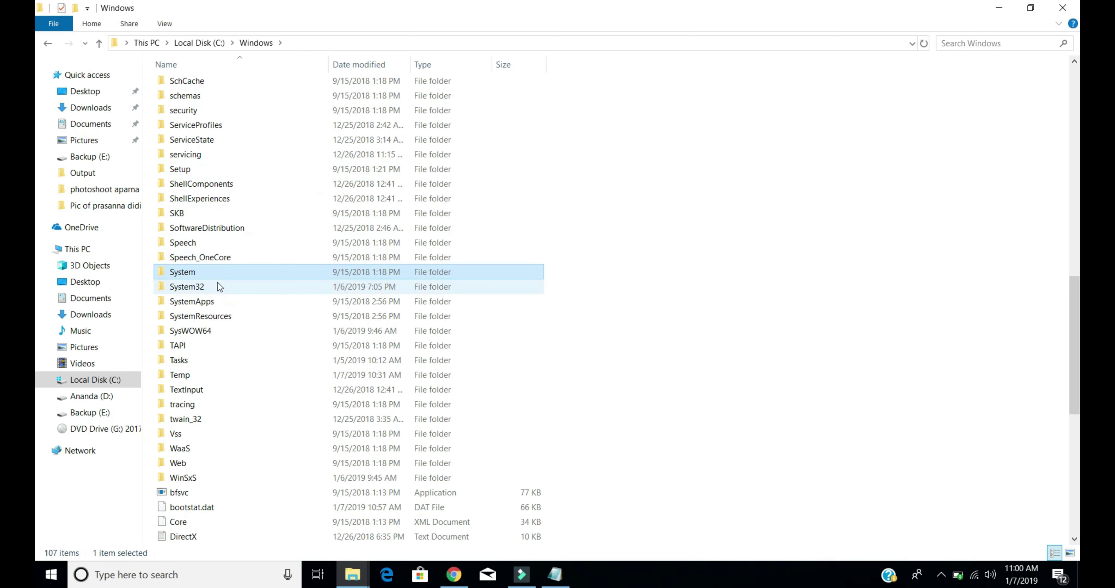
double_click(218, 286)
- Go into System32's drivers folder and then the etc folder
click(234, 161)
key(d)
key(d)
key(d)
key(d)
key(d)
key(d)
key(d)
key(d)
key(d)
key(d)
key(d)
key(d)
key(d)
key(d)
key(d)
key(d)
key(d)
key(d)
key(d)
key(d)
key(d)
key(d)
key(d)
key(d)
key(d)
key(d)
key(d)
key(d)
key(d)
key(d)
key(d)
key(d)
key(d)
key(d)
key(d)
key(d)
key(d)
key(d)
key(d)
key(d)
key(d)
key(d)
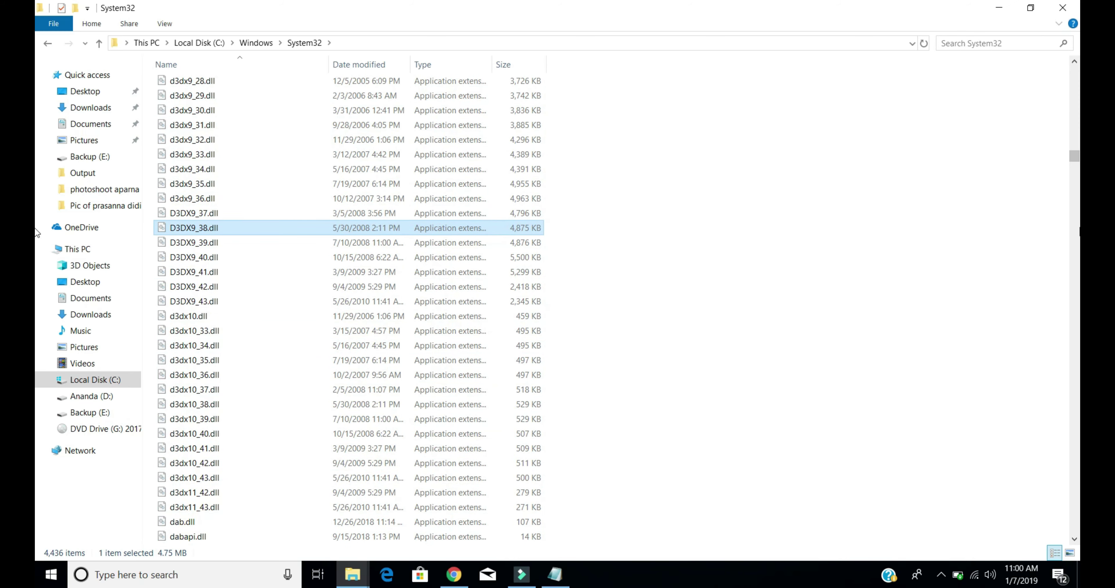
drag(1075, 157, 1075, 73)
key(d)
key(d)
key(d)
key(d)
key(d)
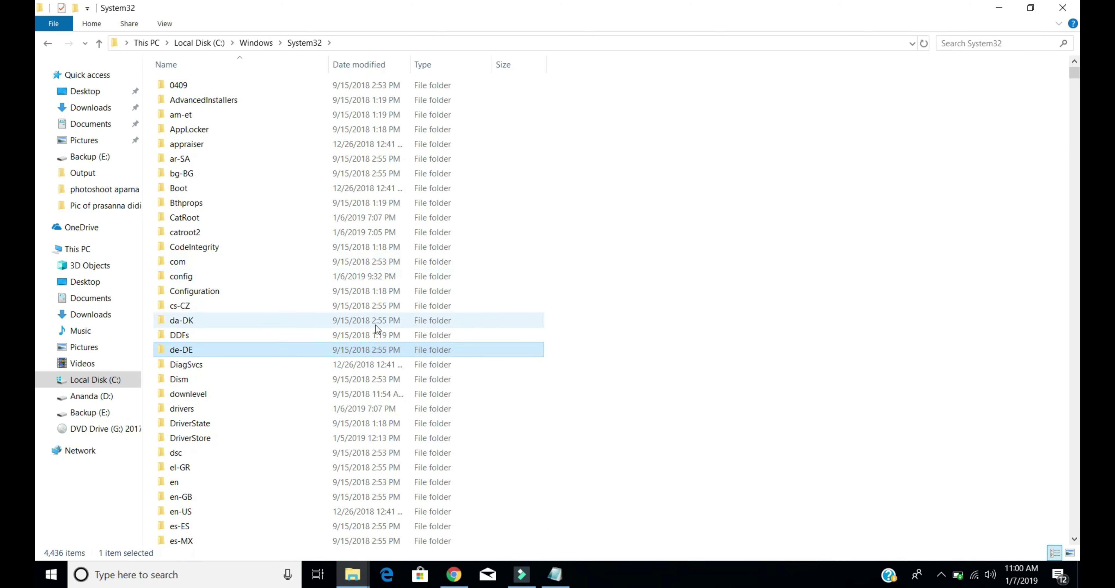
key(d)
key(d)
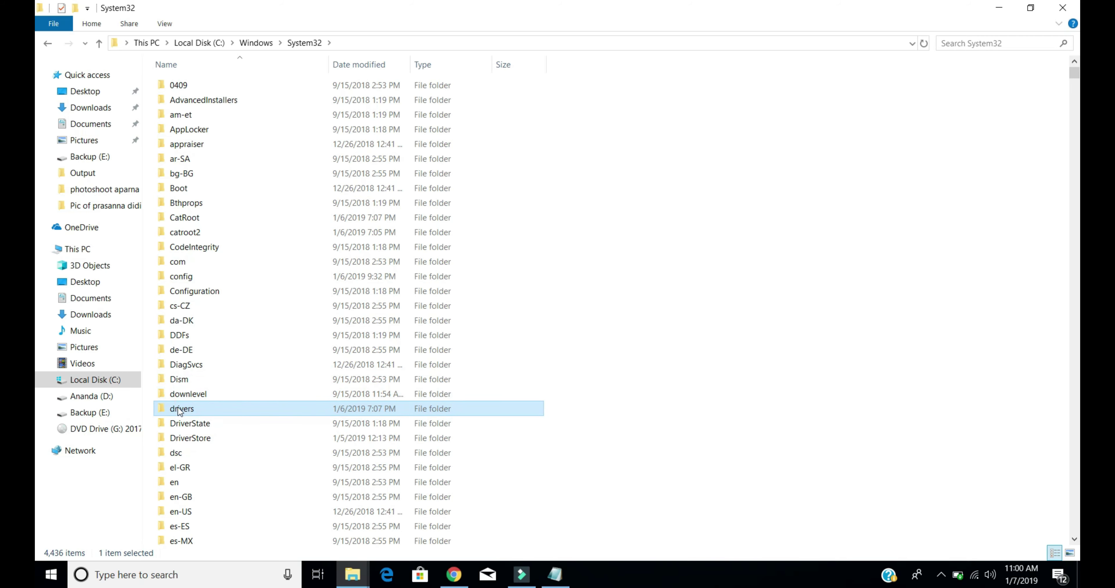
double_click(177, 412)
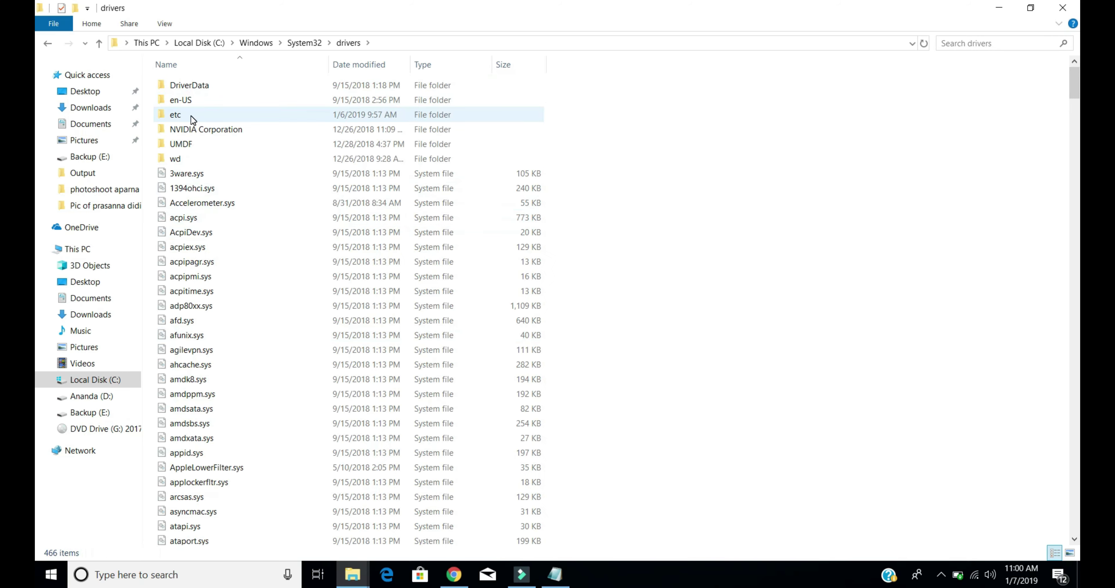
double_click(177, 115)
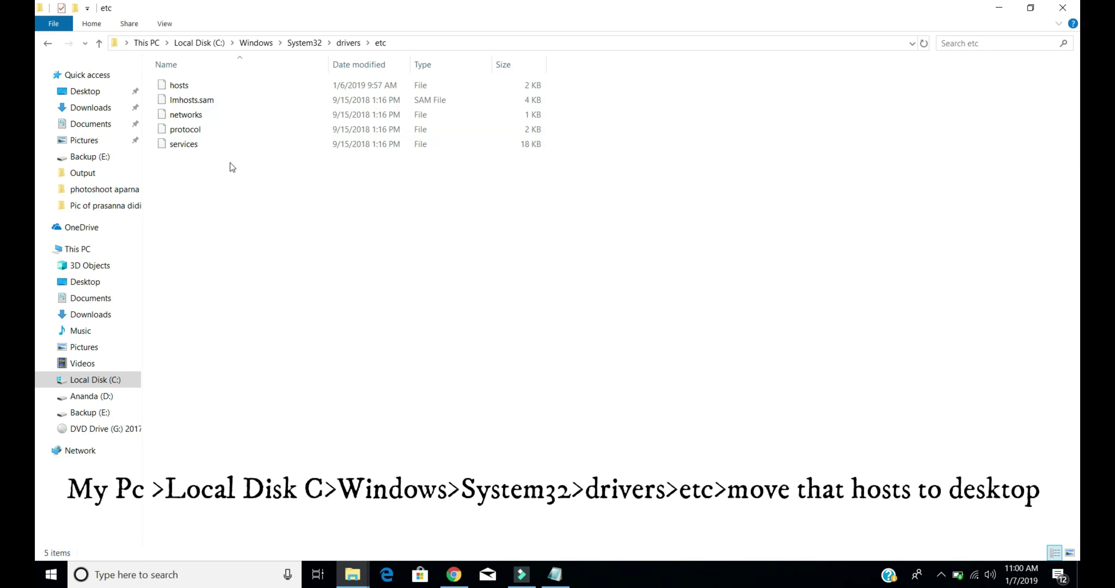
- Move the hosts file from etc to the desktop and open it in Notepad
click(194, 89)
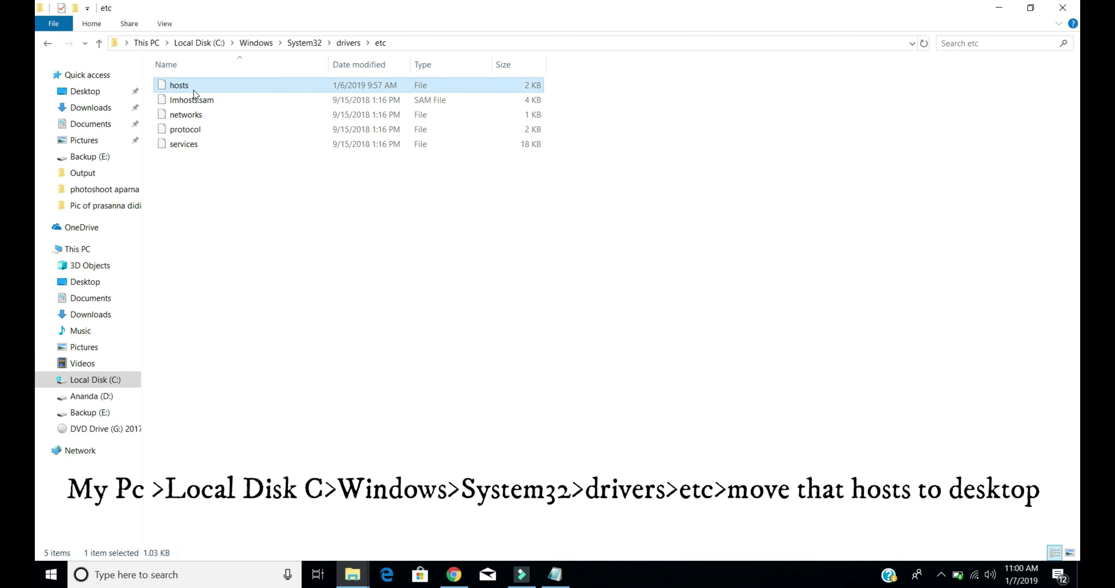
double_click(396, 8)
drag(527, 130, 314, 171)
click(290, 237)
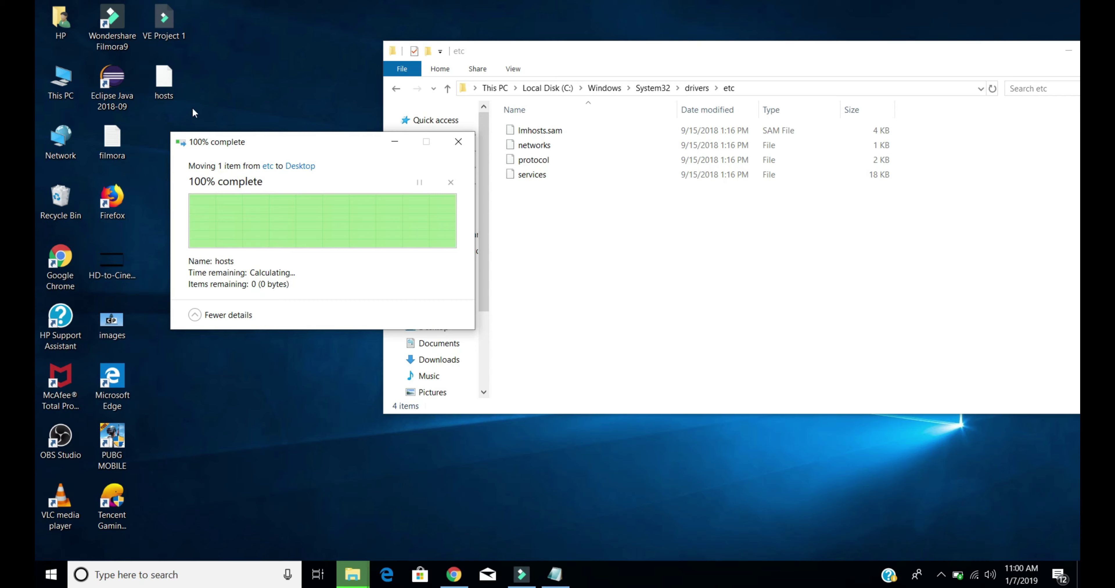
right_click(161, 89)
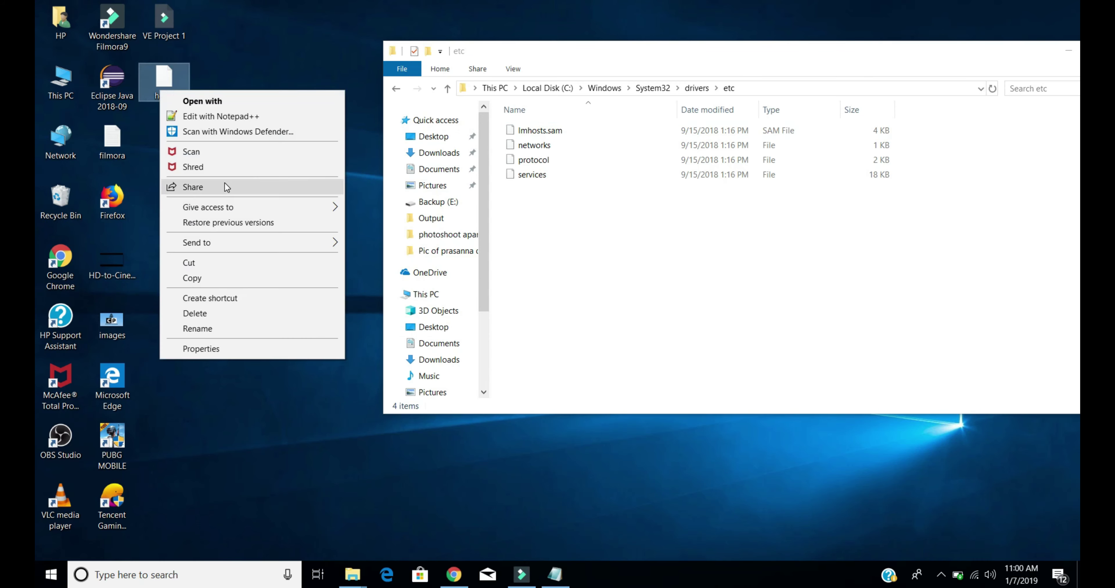
click(202, 101)
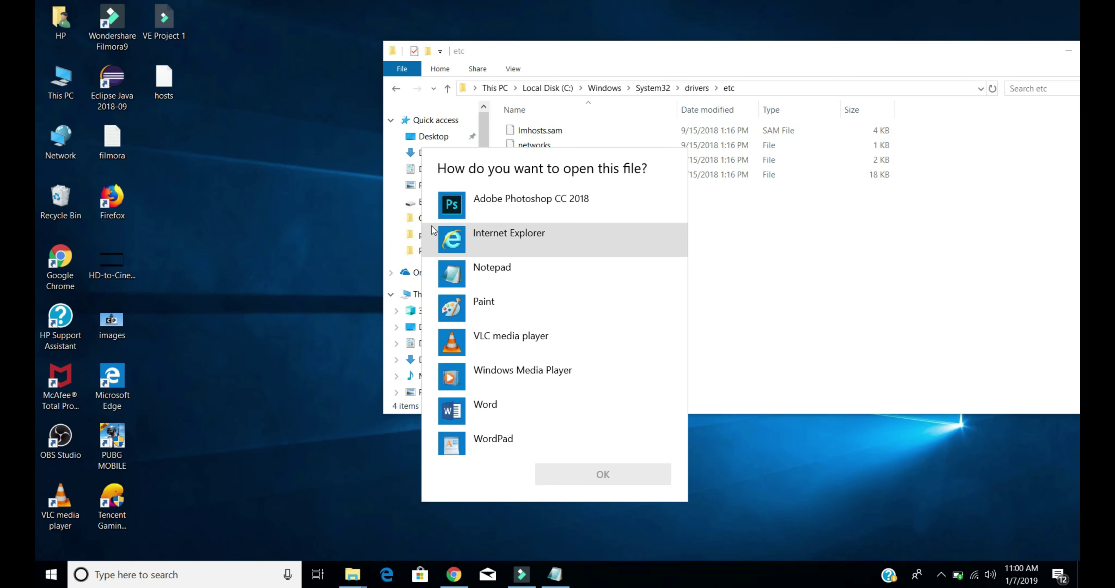
click(473, 266)
click(584, 475)
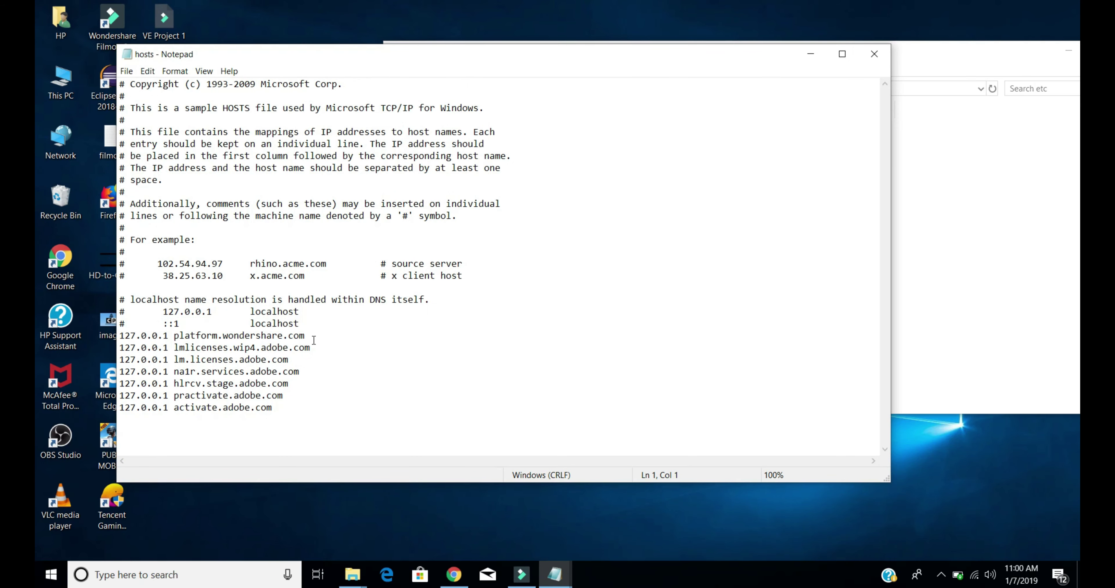
- Check the platform.wondershare.com entry in hosts, then close Notepad
drag(303, 336, 103, 340)
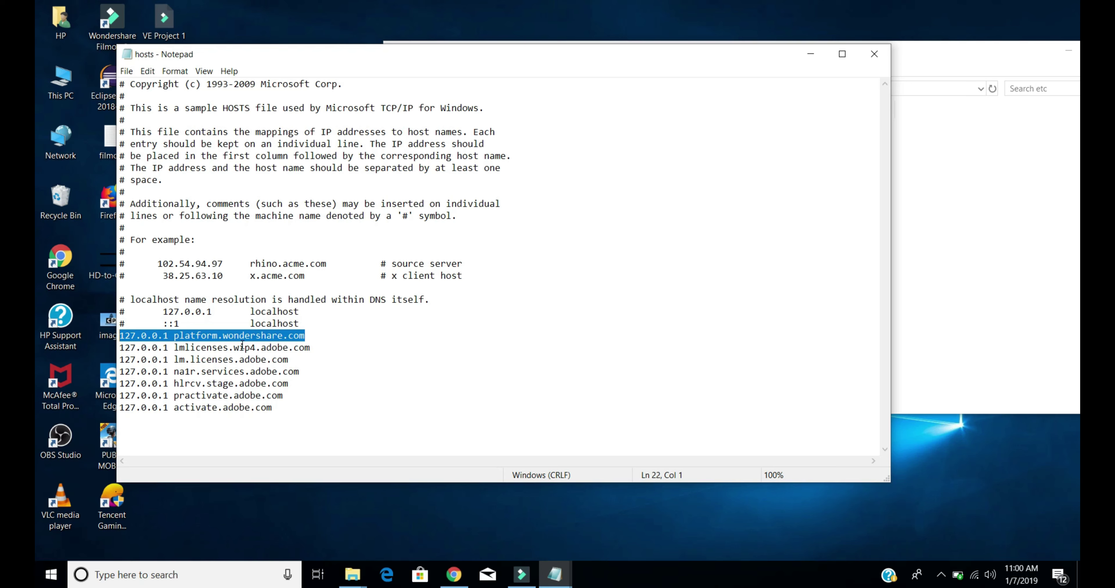
click(291, 340)
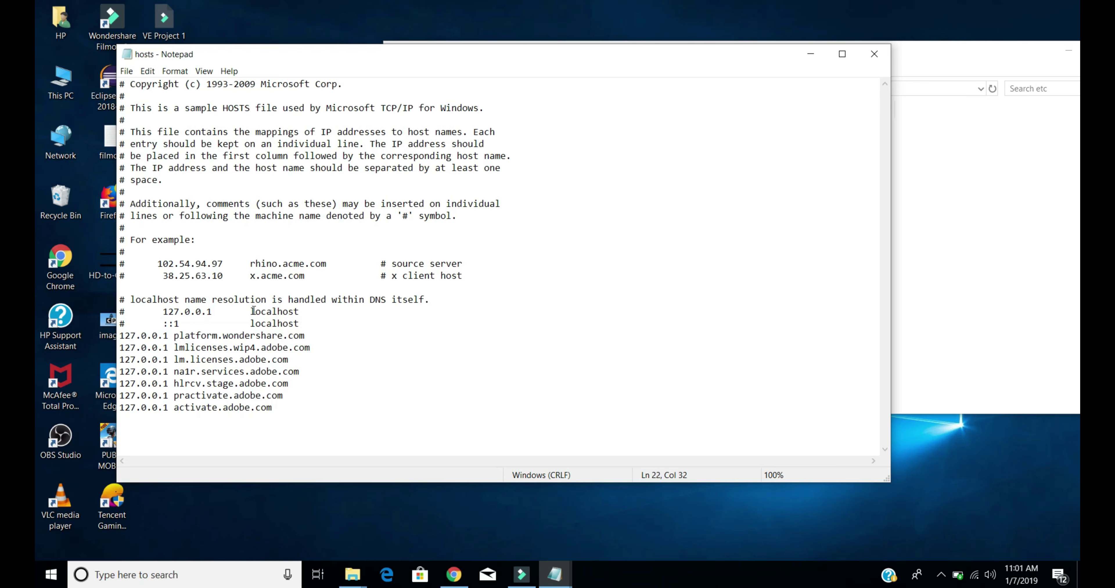
click(127, 71)
click(874, 56)
click(874, 57)
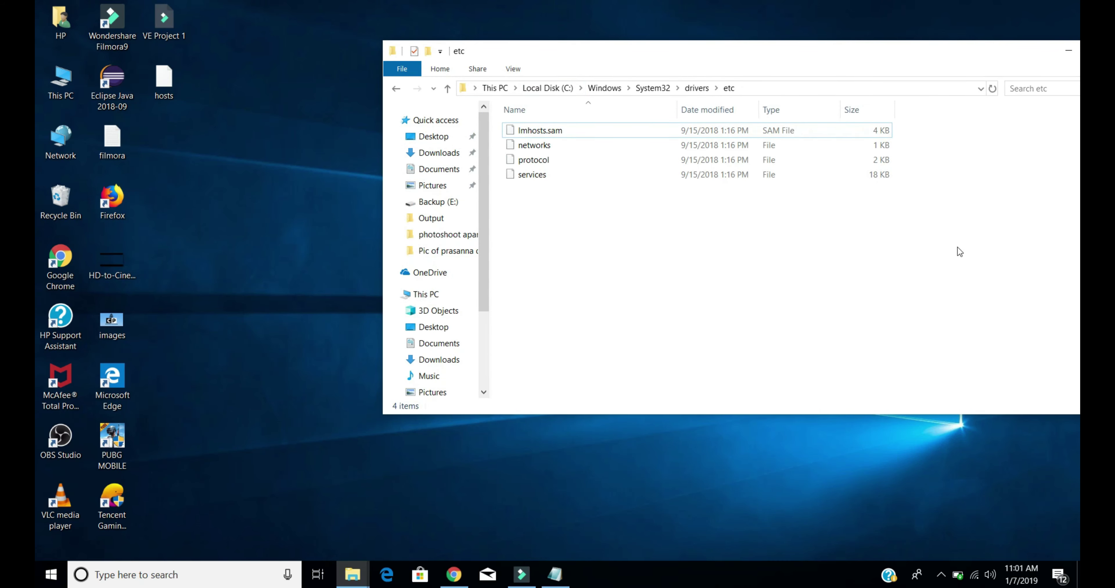
- Paste hosts back into the protected etc folder and close the folder window
key(ctrl+v)
click(544, 232)
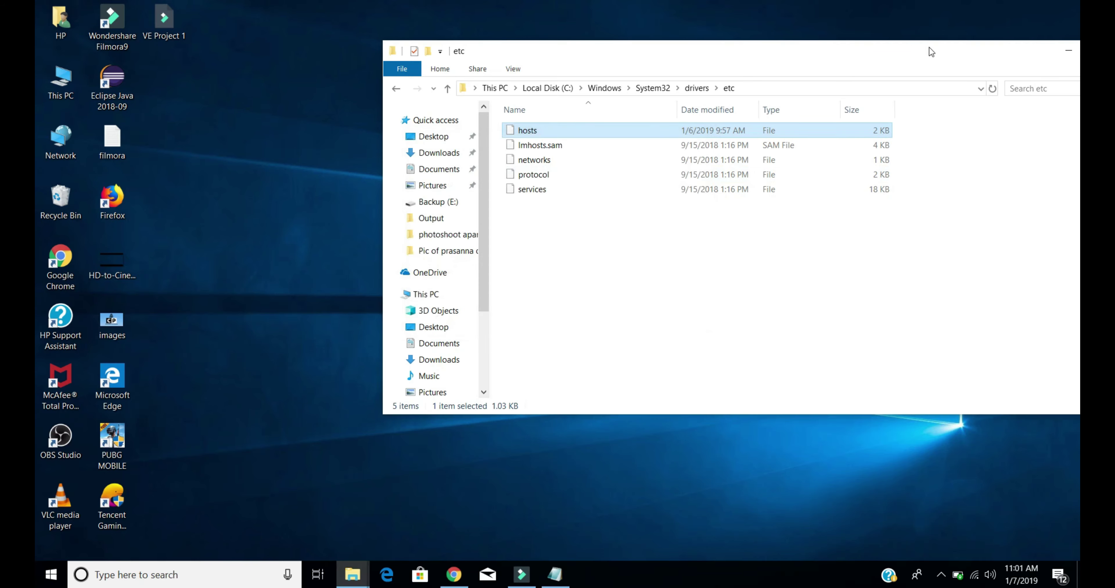
click(842, 41)
right_click(443, 127)
click(498, 171)
- Bring up Filmora9 and display its activation status
click(537, 579)
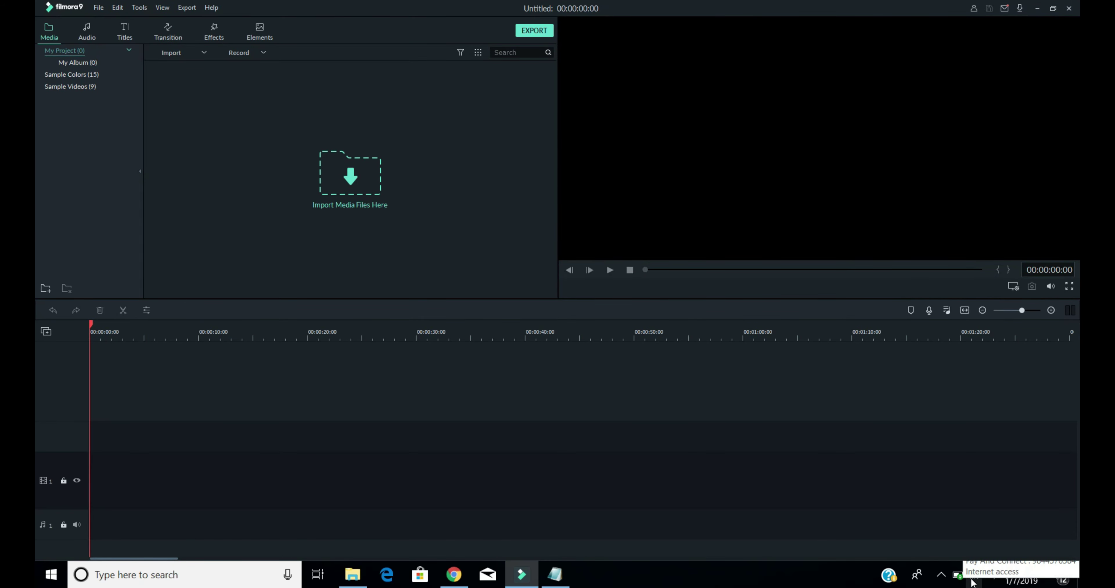
click(193, 9)
mouse_move(208, 12)
click(238, 41)
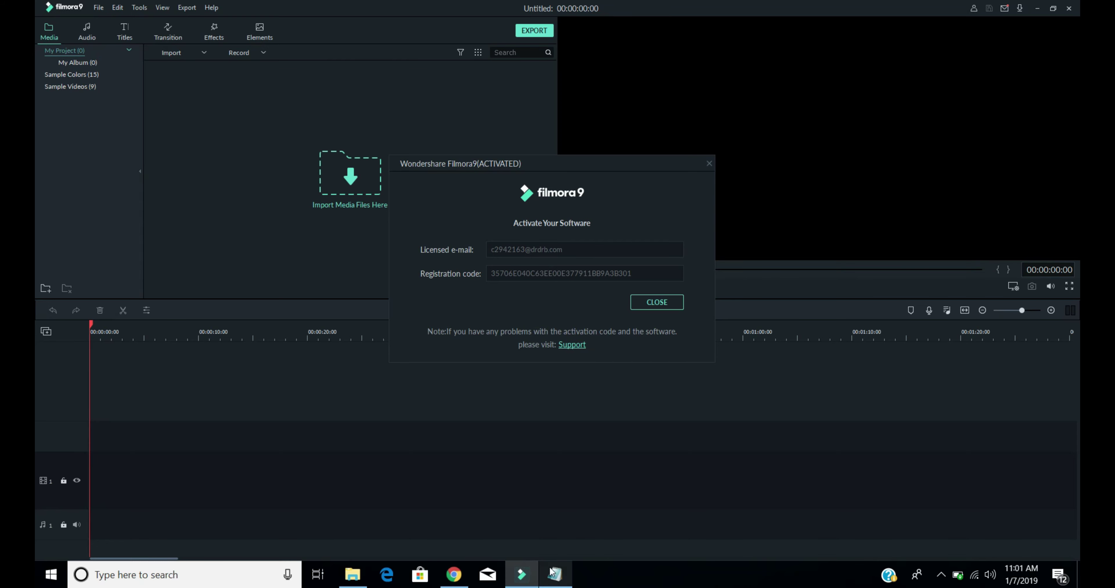
- Compare the licensed account details in the notes, then close Filmora9's activation dialog
click(560, 585)
drag(404, 465, 39, 153)
click(175, 298)
drag(148, 239, 245, 239)
click(245, 239)
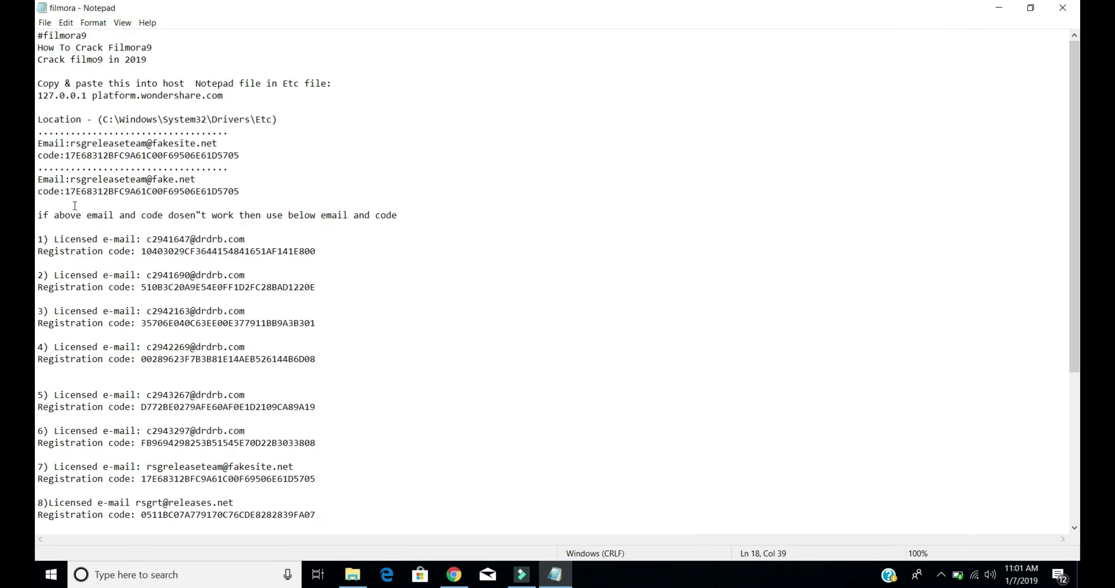
click(999, 7)
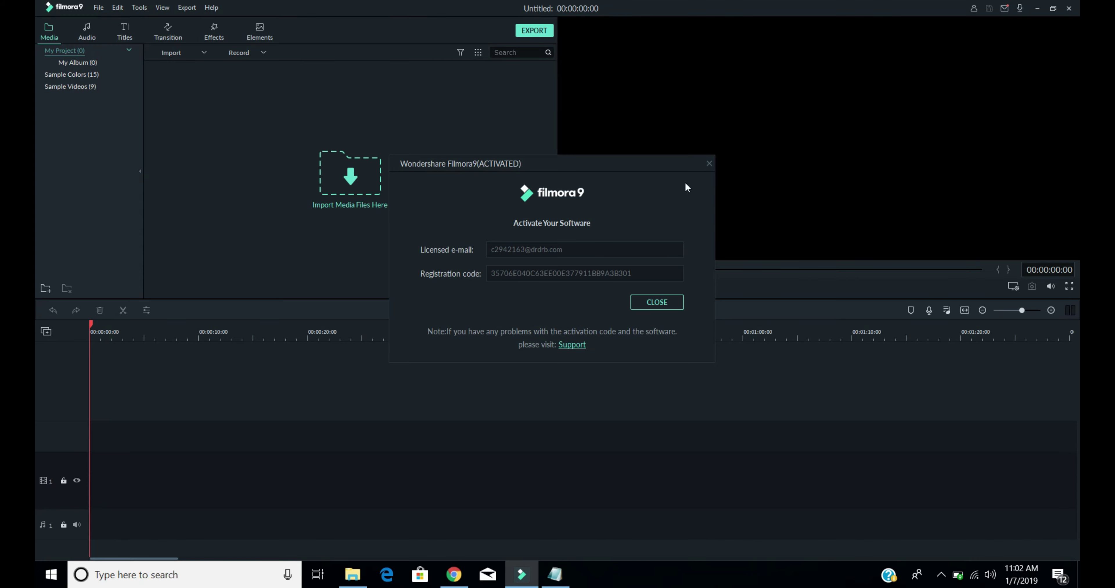
click(709, 165)
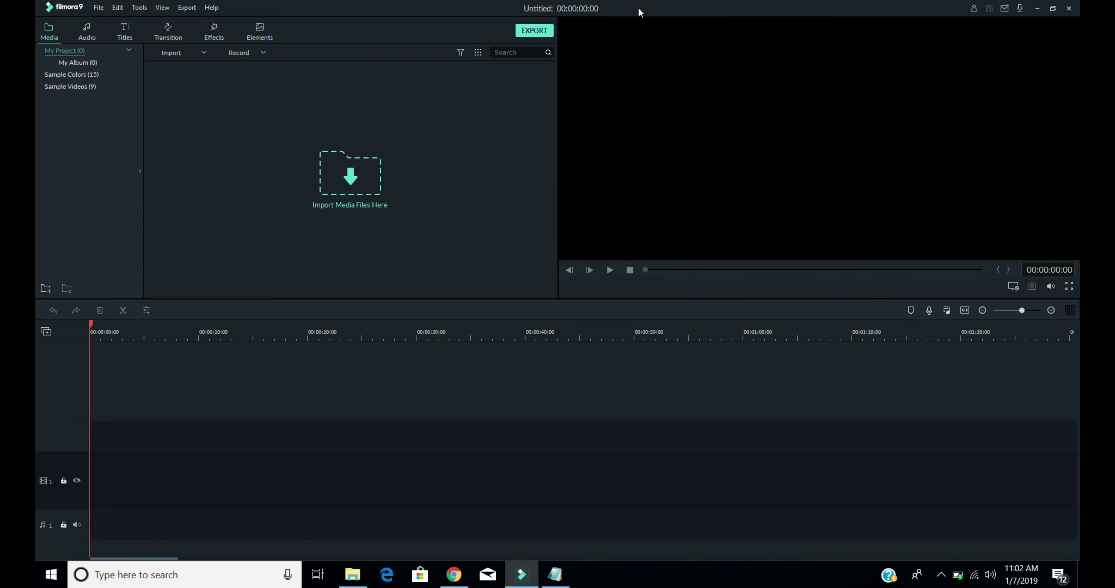